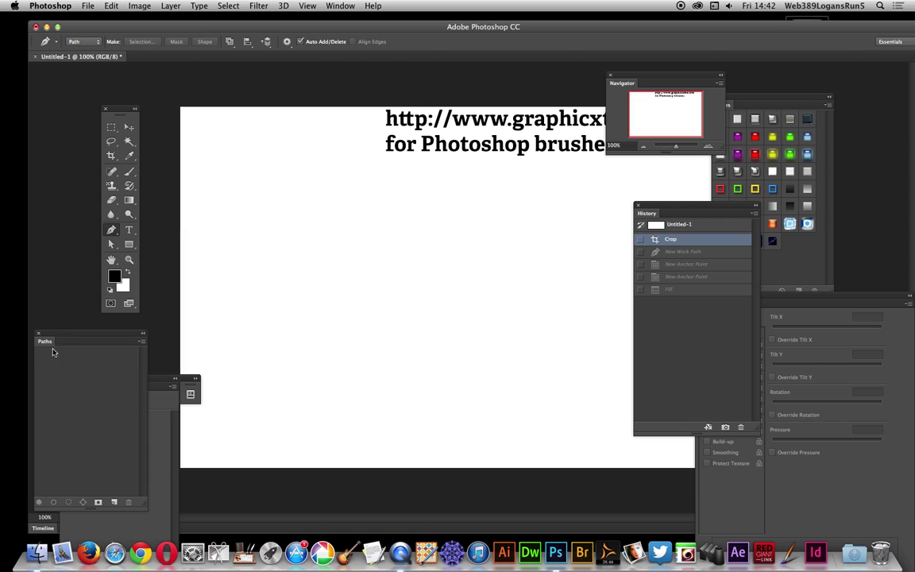
Step: Open GX163_Diamonds_Graphicxtras-15.png from the PNG folder as a new document
left_click(141, 342)
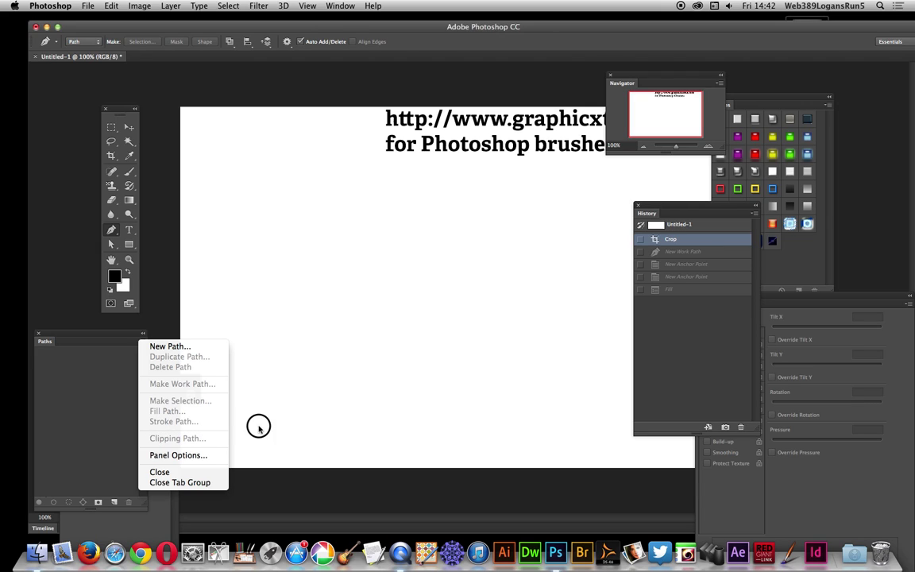
left_click(318, 362)
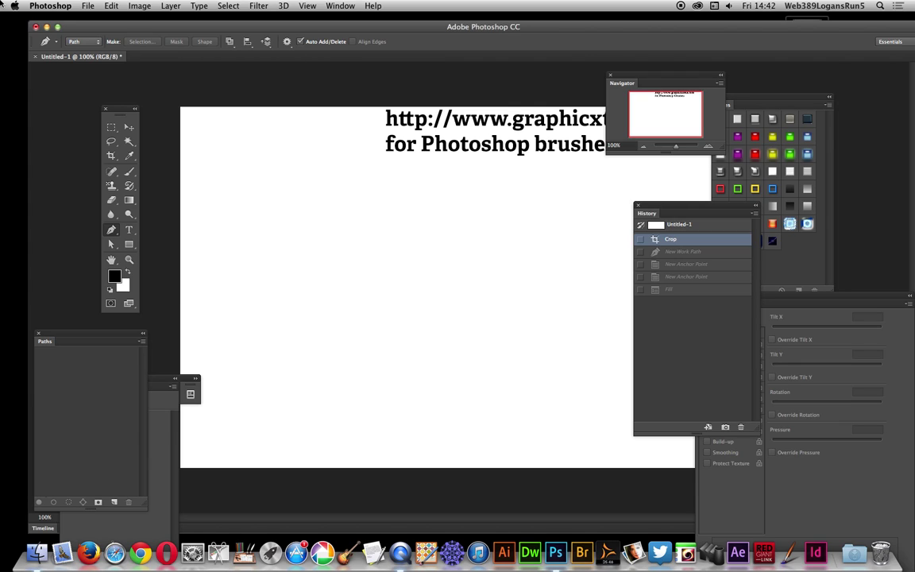
left_click(87, 6)
left_click(92, 29)
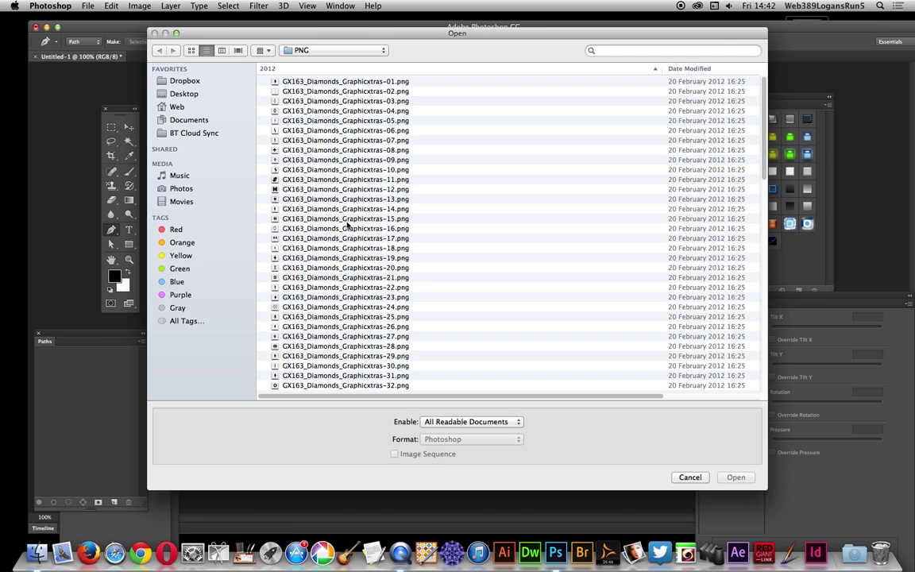
left_click(312, 218)
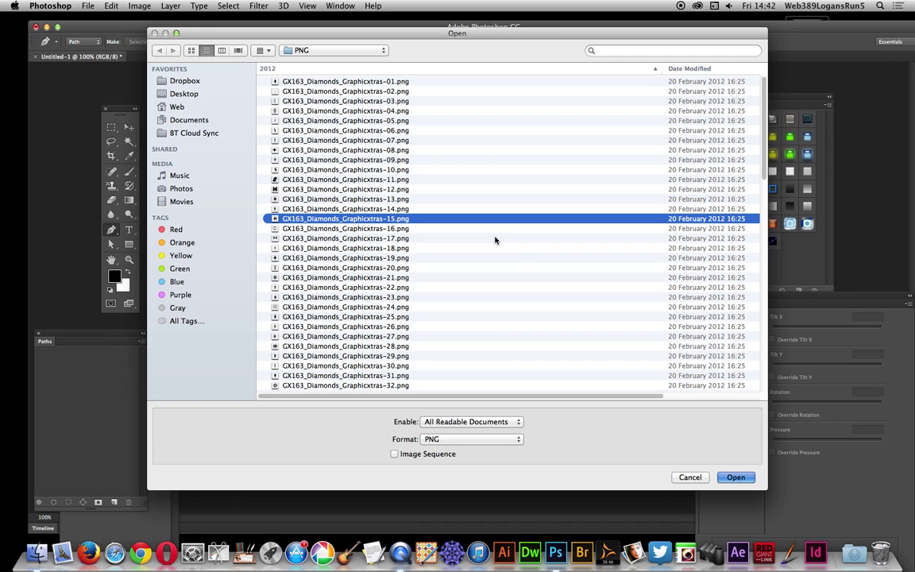
key("Return")
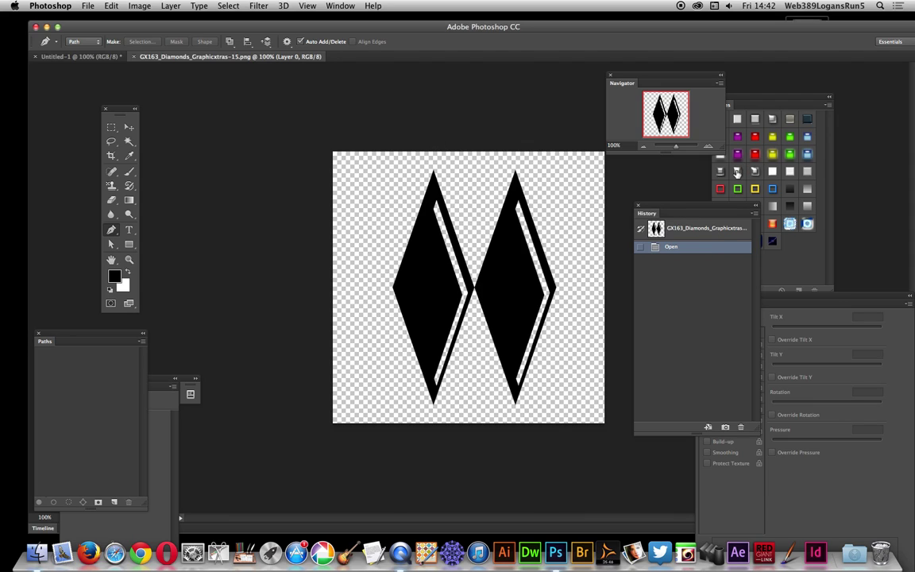
Step: Apply a chrome style to the diamonds, define them as a pattern, and return to Untitled-1
left_click(736, 172)
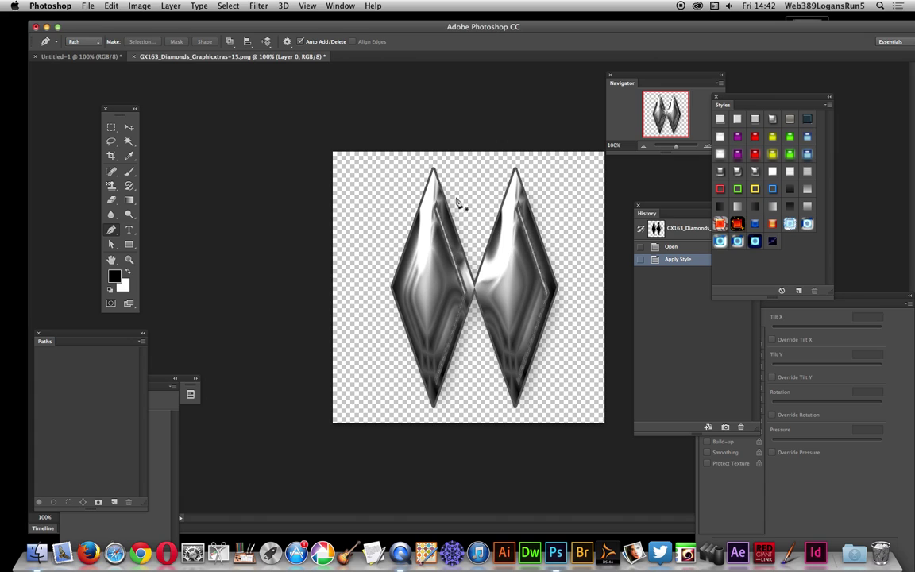
left_click(111, 5)
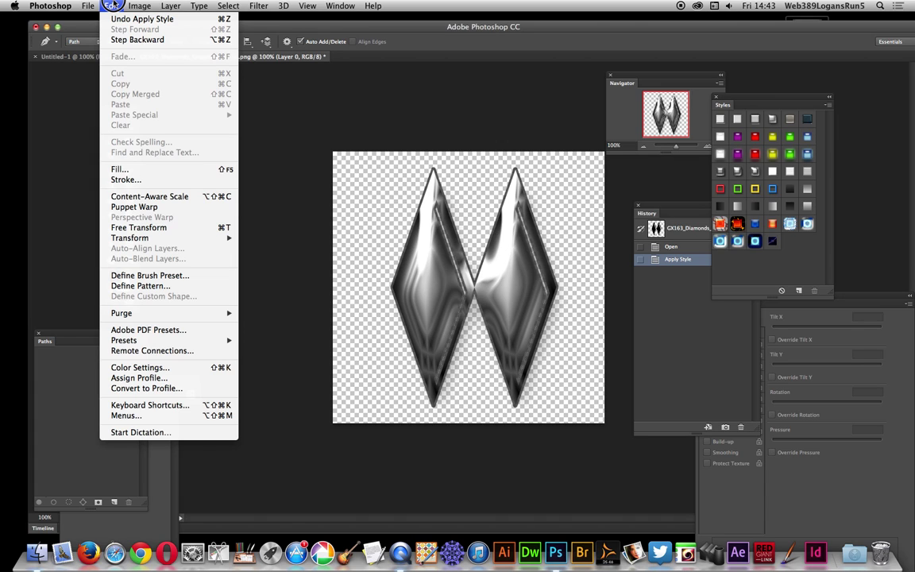
left_click(140, 286)
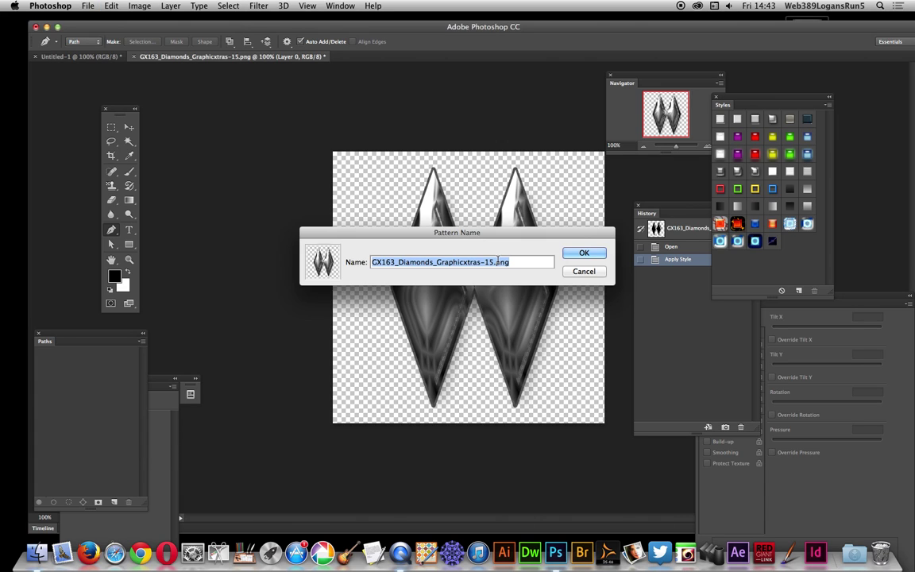
left_click(597, 253)
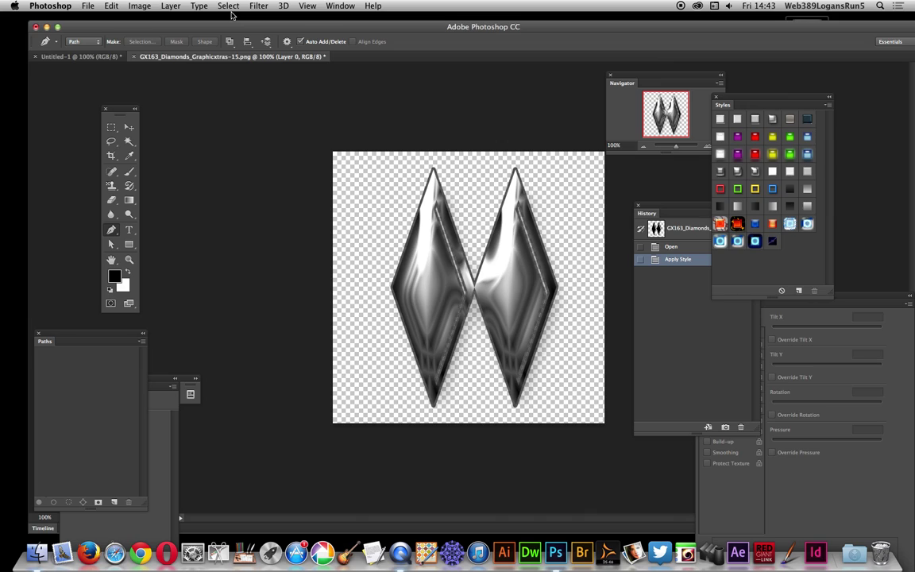
left_click(80, 57)
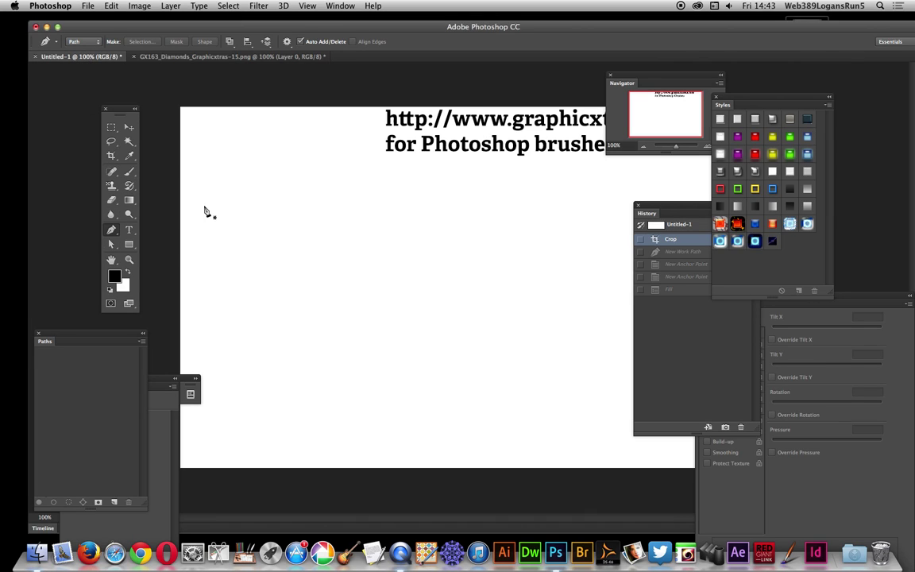
Step: Draw a four-point zigzag work path across the canvas with the standard Pen tool
left_click(222, 166)
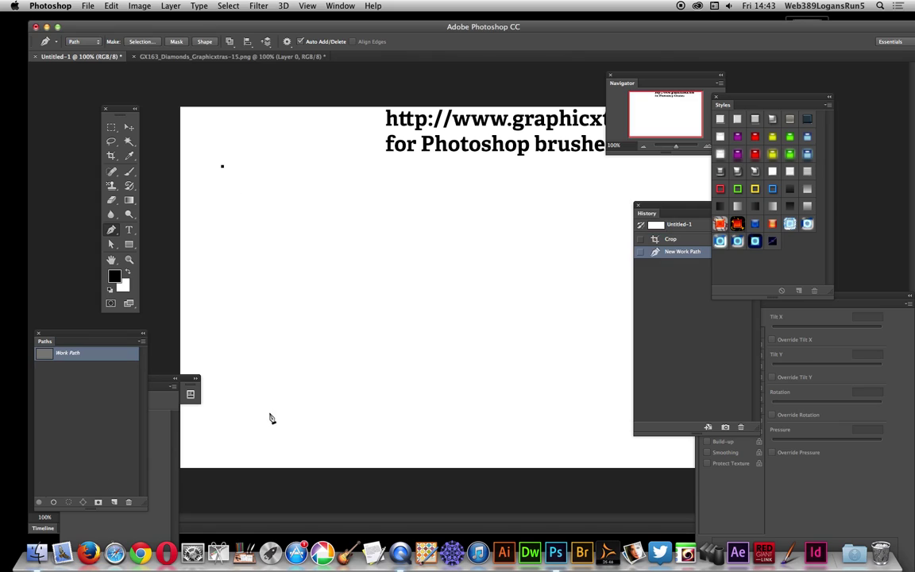
left_click(300, 418)
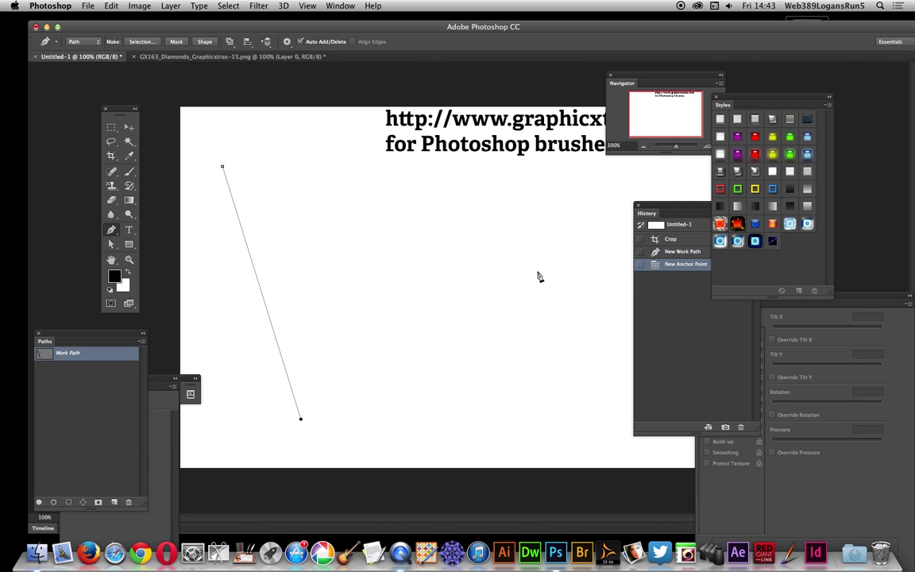
left_click(516, 199)
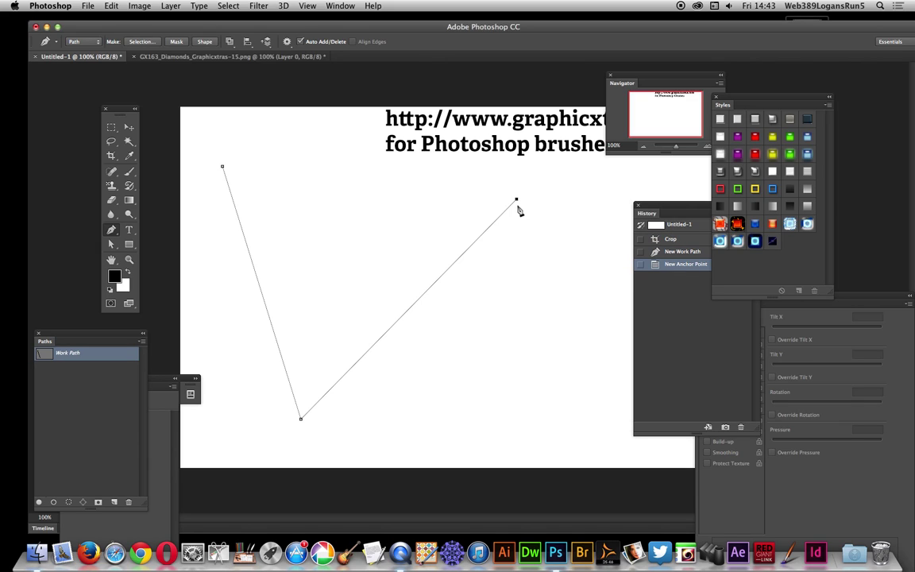
left_click(597, 425)
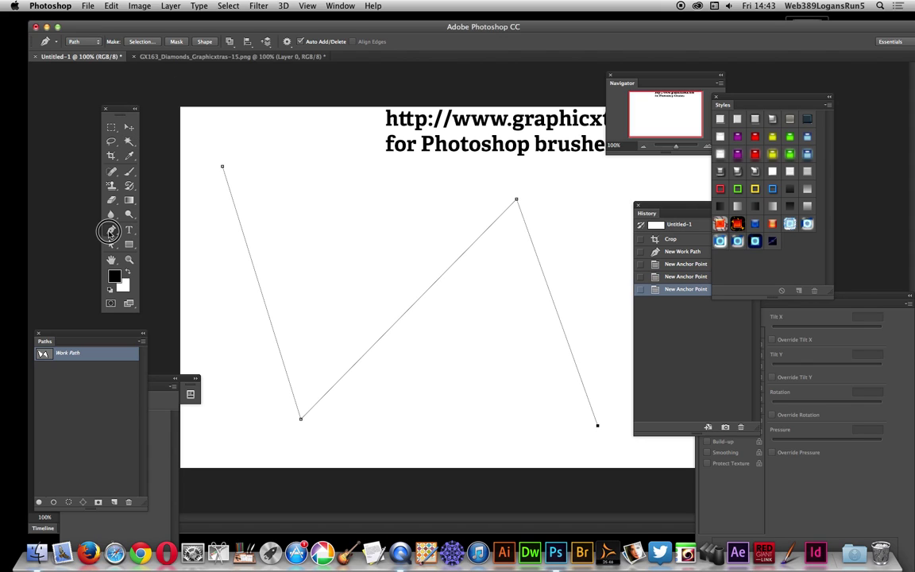
left_click_drag(111, 229, 158, 230)
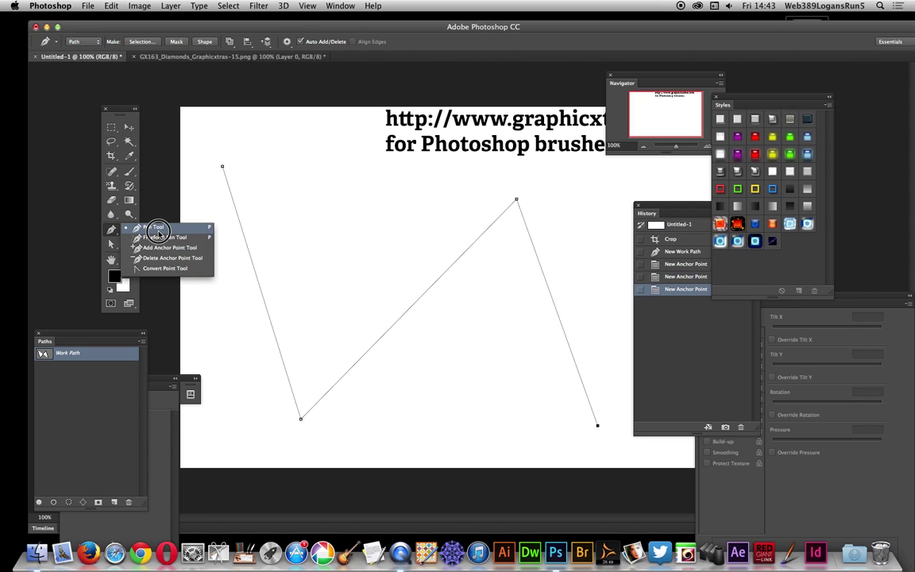
left_click(78, 26)
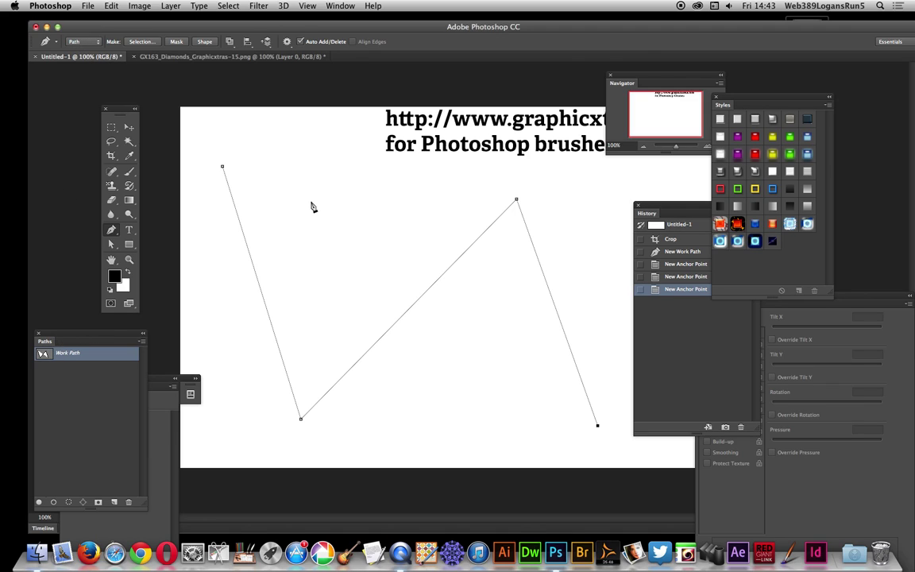
Step: Check the Window menu's list of shown panels without changing anything
left_click(343, 7)
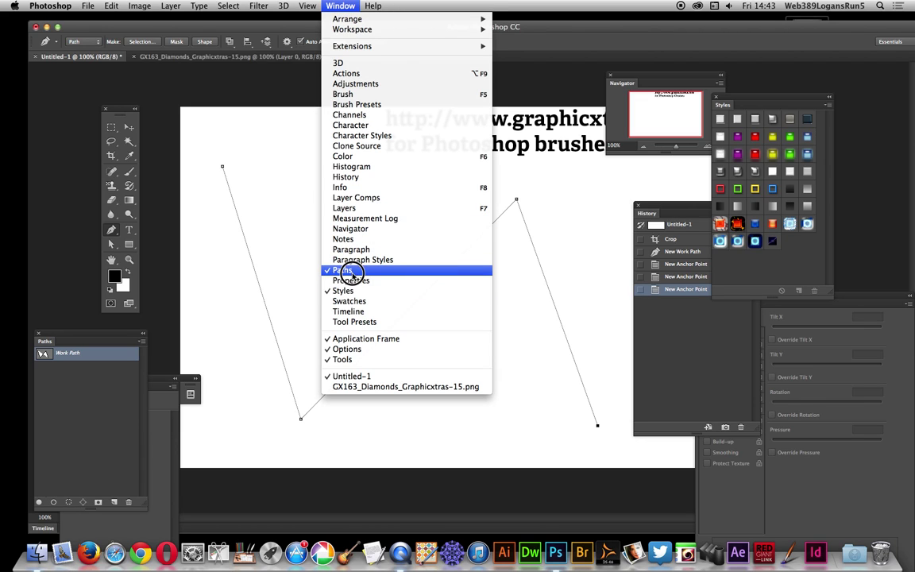
left_click(199, 194)
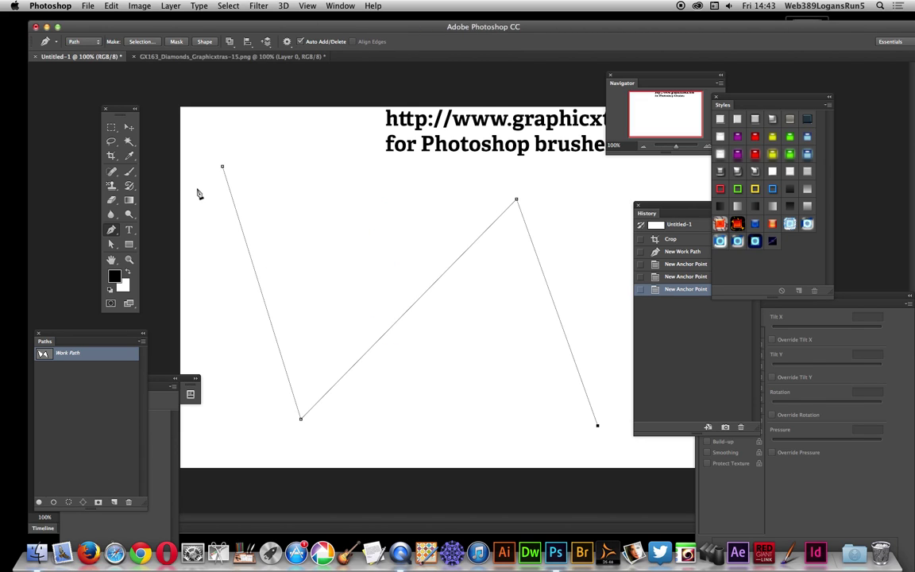
left_click(112, 6)
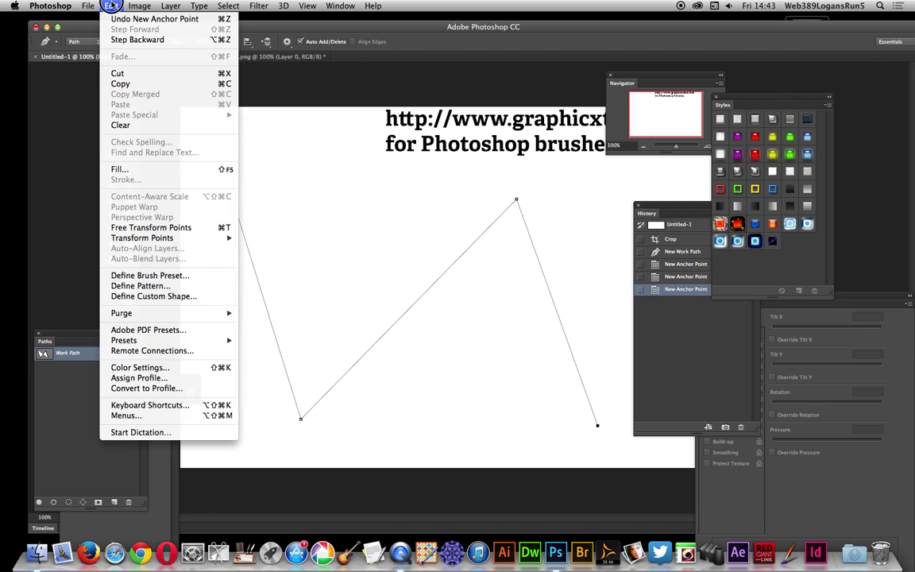
Step: Fill with the diamond custom pattern using the Place Along Path script
left_click(135, 171)
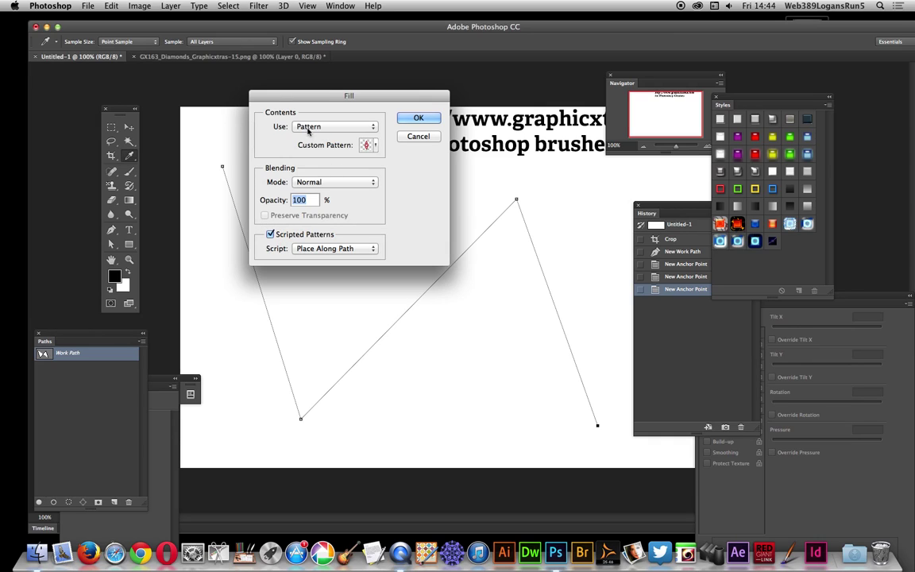
left_click(377, 146)
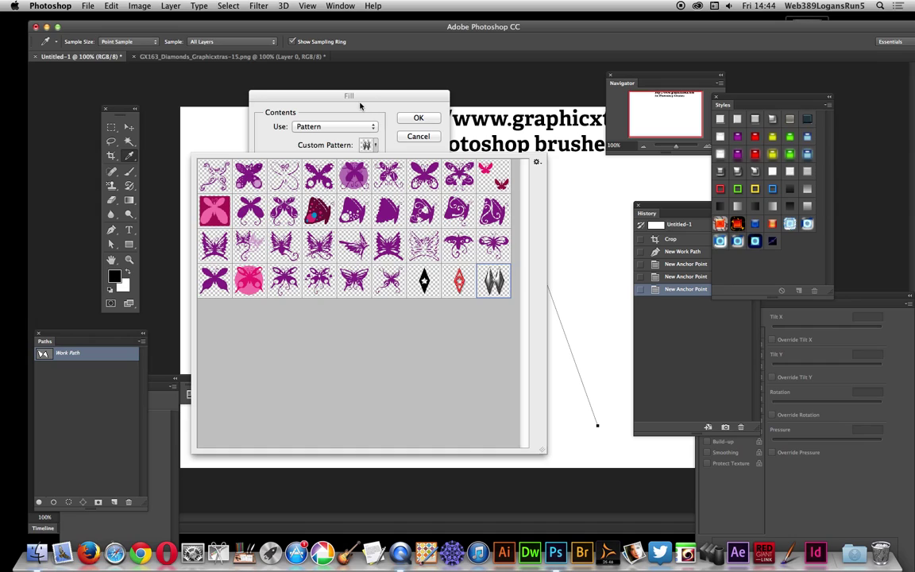
left_click(359, 105)
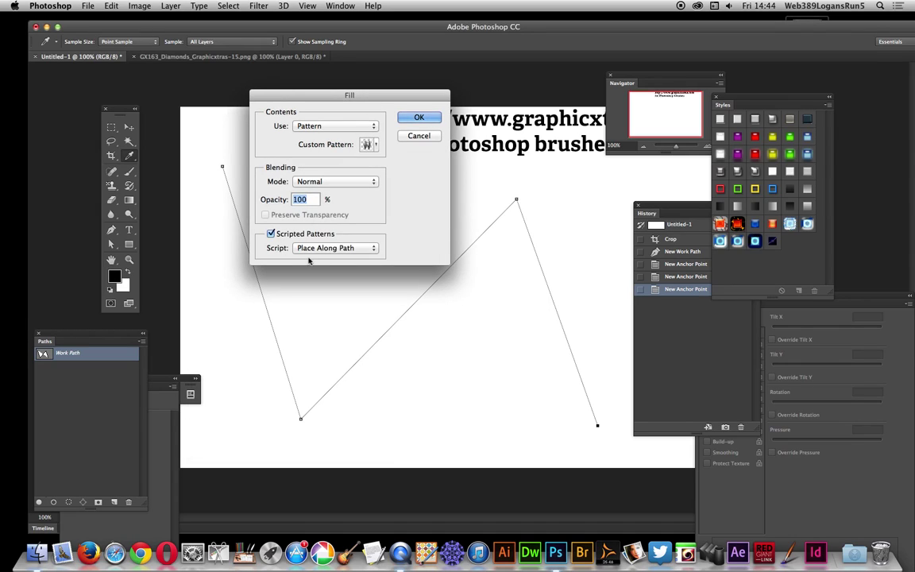
left_click(343, 248)
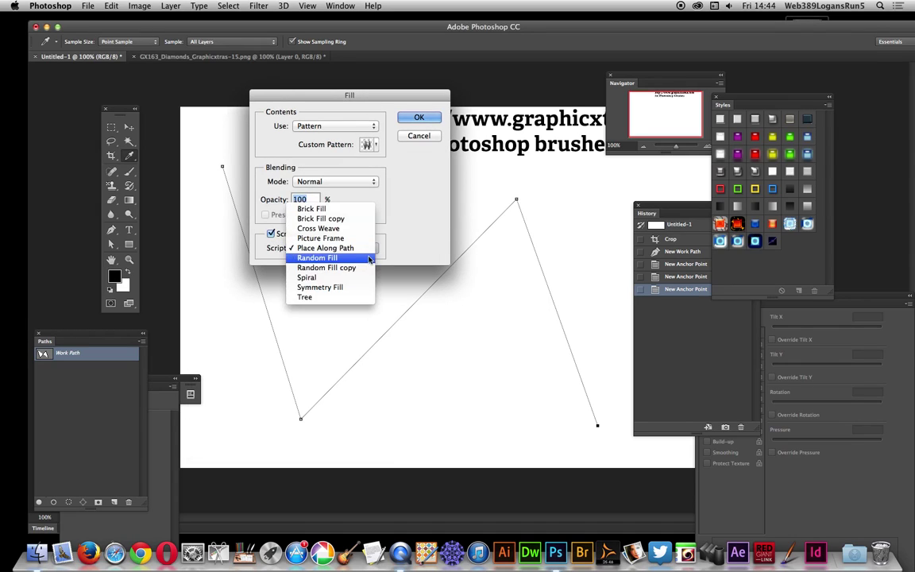
left_click(326, 247)
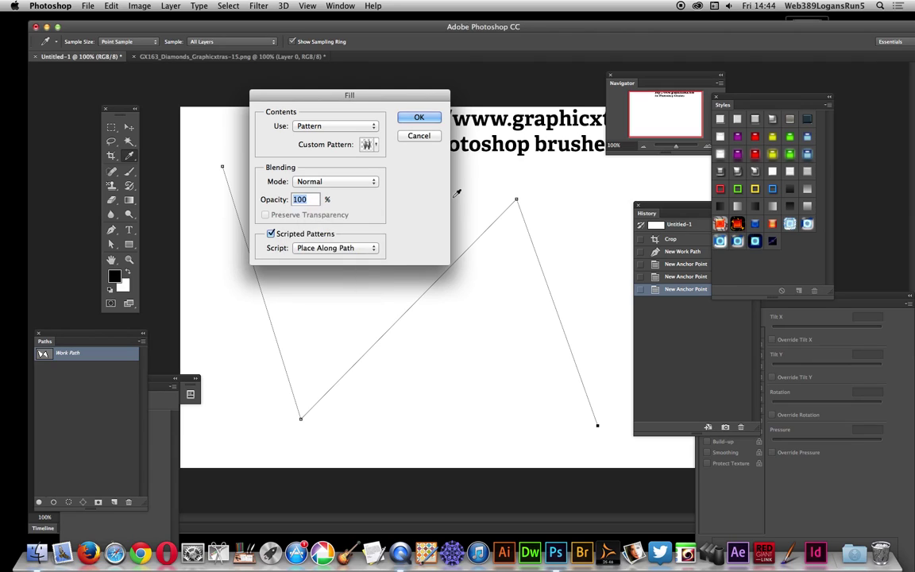
left_click(418, 122)
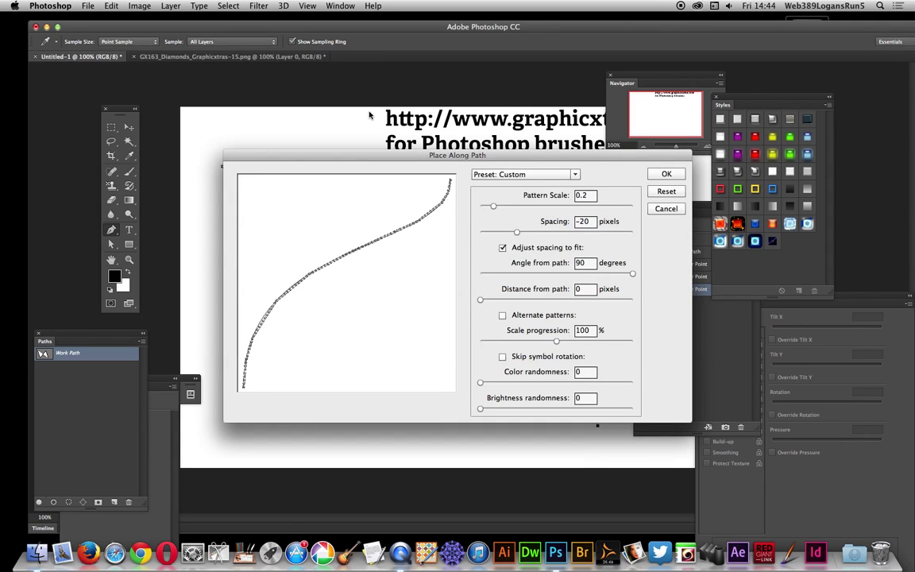
left_click_drag(344, 153, 489, 155)
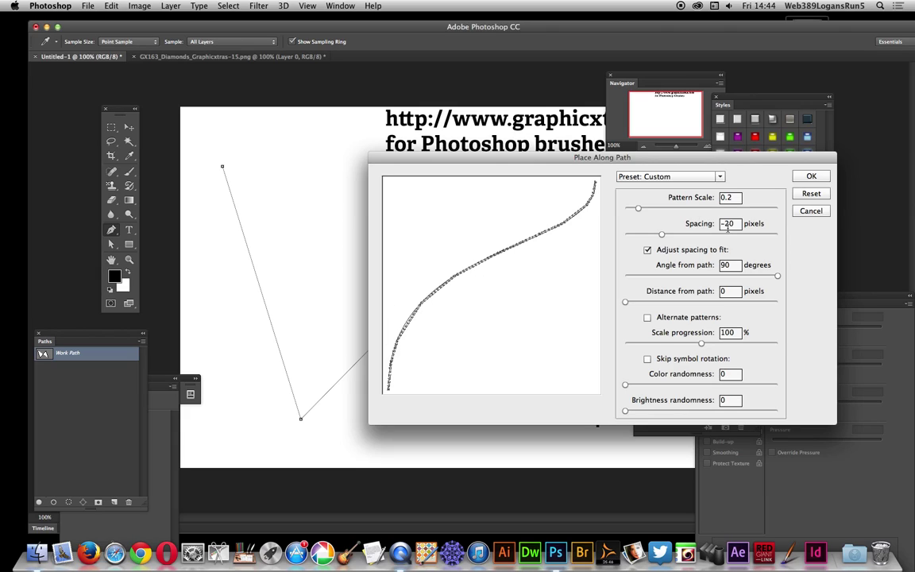
mouse_move(660, 236)
left_mouse_down()
mouse_move(635, 232)
mouse_move(662, 234)
left_mouse_up()
left_click(647, 359)
left_click(646, 360)
left_click(647, 360)
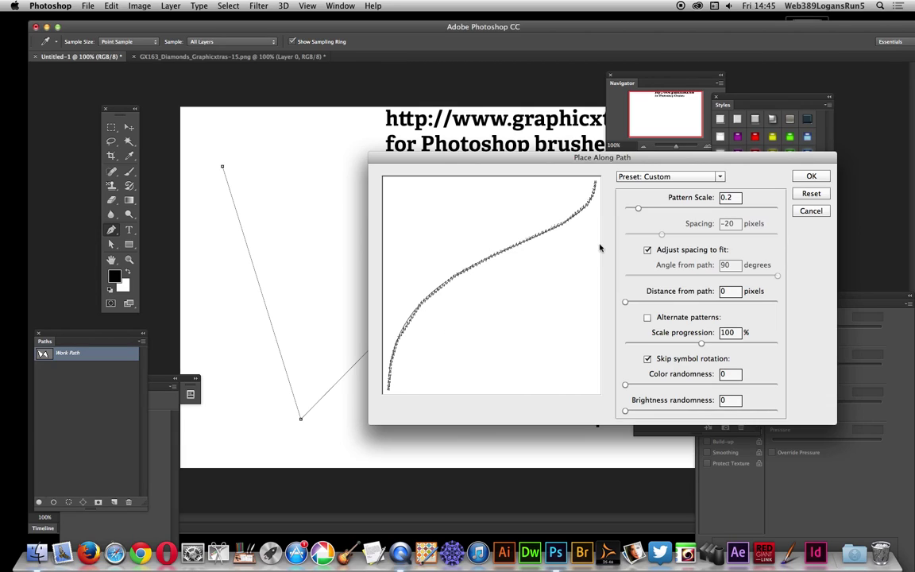
left_click(647, 359)
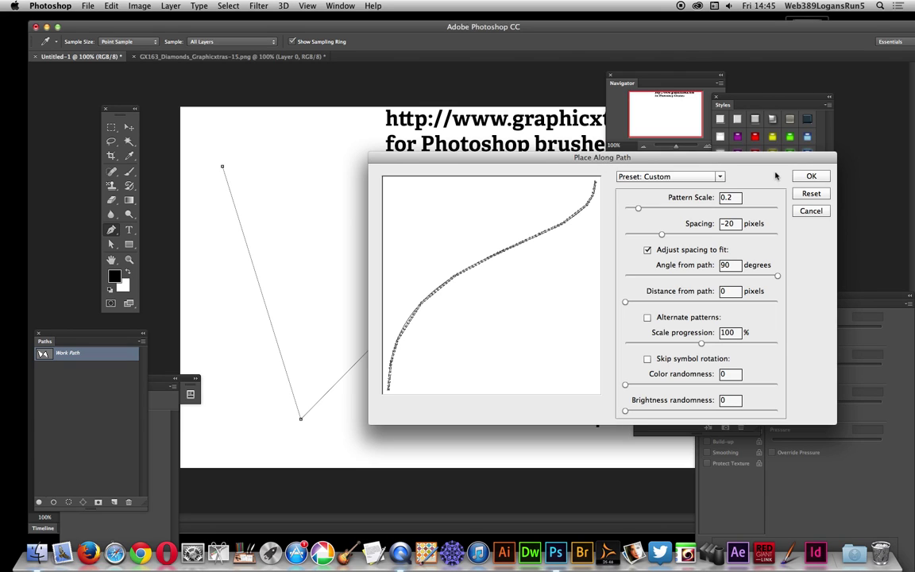
Step: Confirm the Place Along Path settings to lay chrome diamonds along the zigzag
left_click(813, 176)
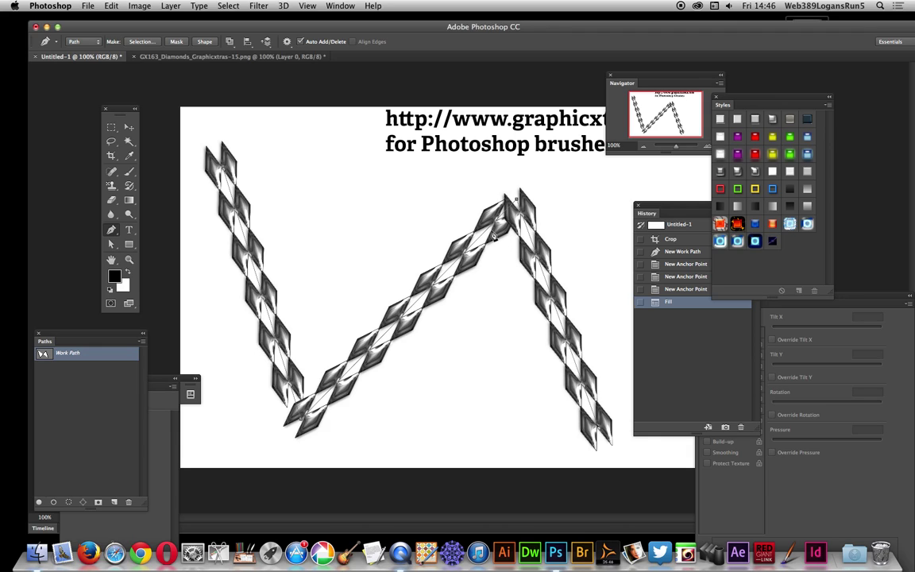
Step: Refill the path with diamonds at -84 px spacing and 100.6% scale progression
left_click(111, 6)
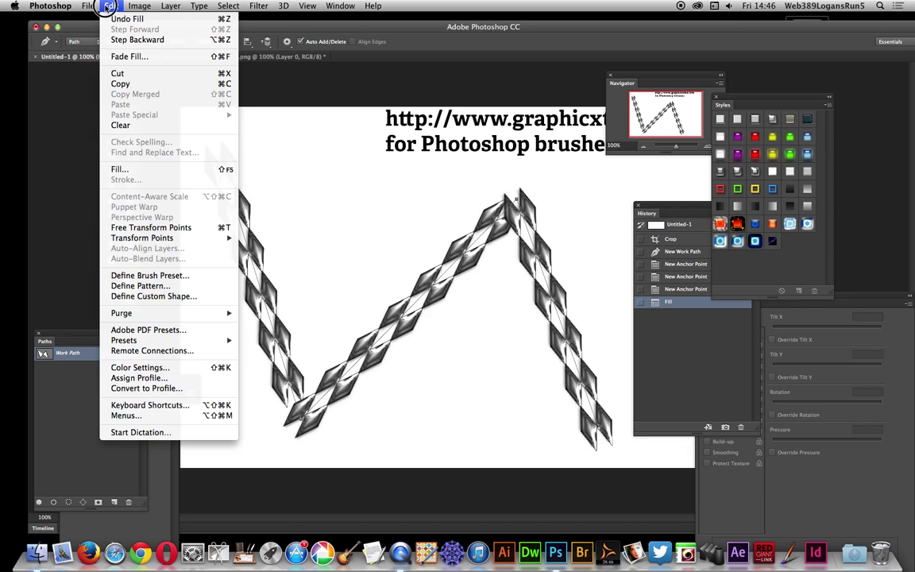
left_click(153, 169)
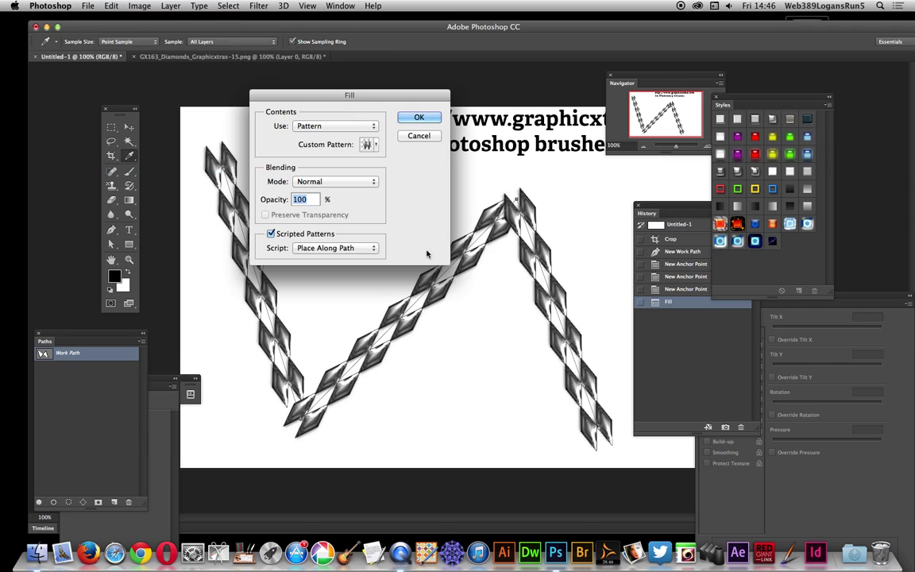
left_click(420, 119)
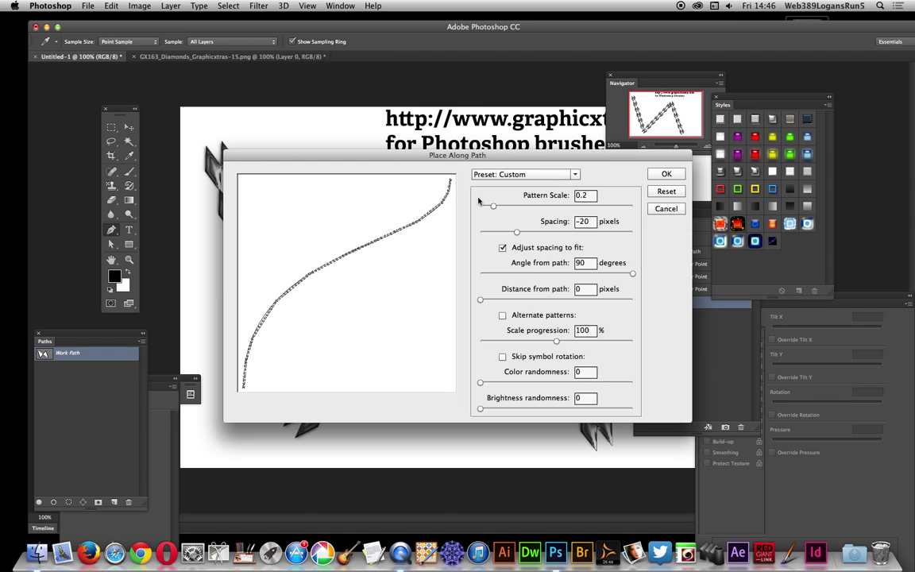
left_click_drag(516, 232, 511, 232)
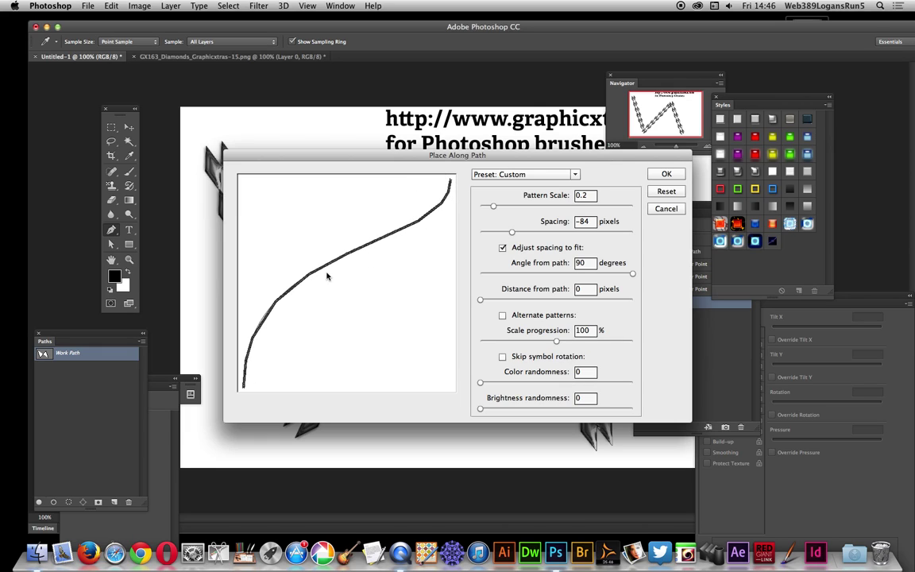
double_click(592, 330)
type("1")
left_click(666, 175)
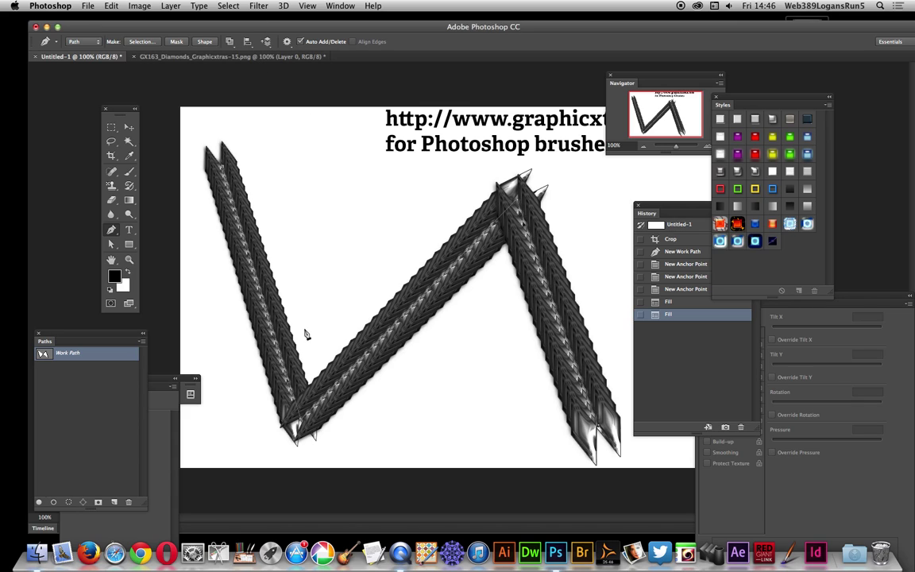
Step: Refill the path with diamonds using a 97% scale progression
left_click(116, 6)
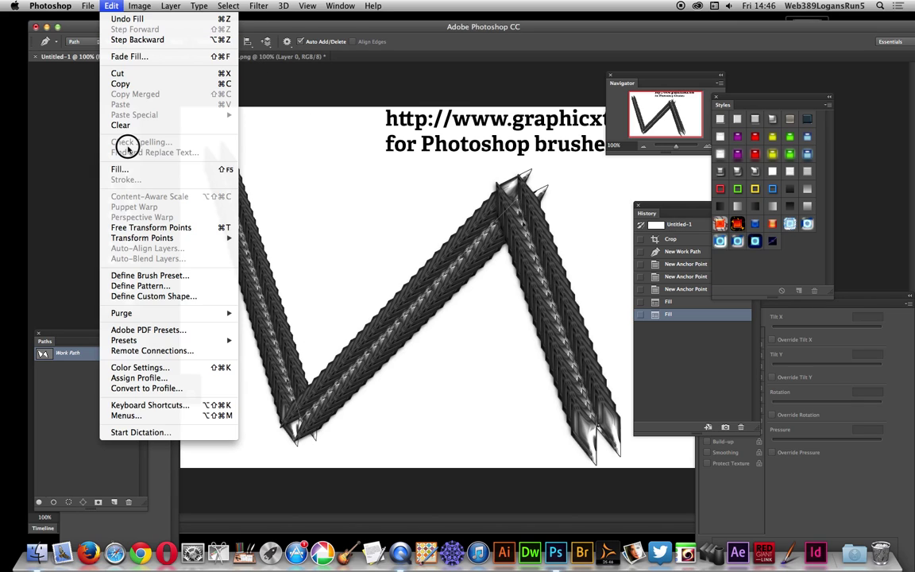
left_click(100, 170)
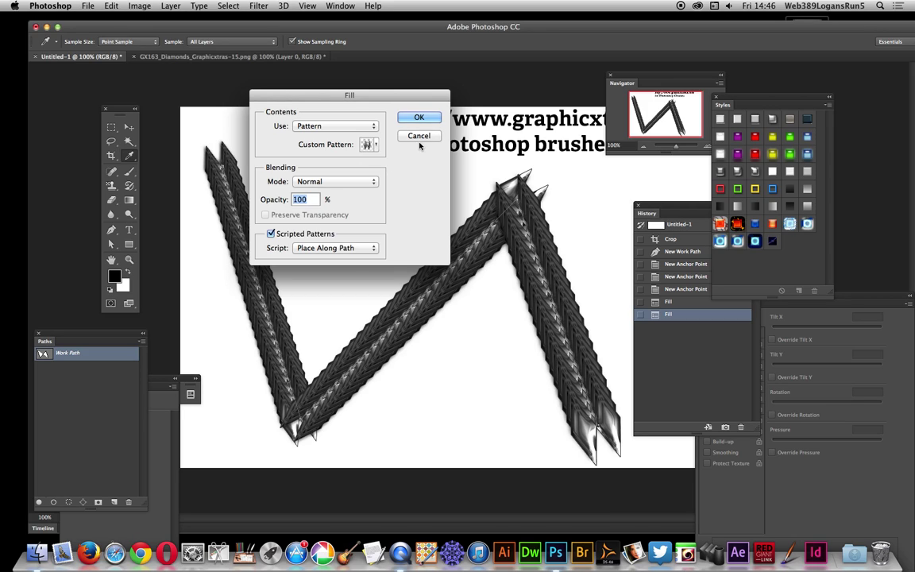
left_click(420, 118)
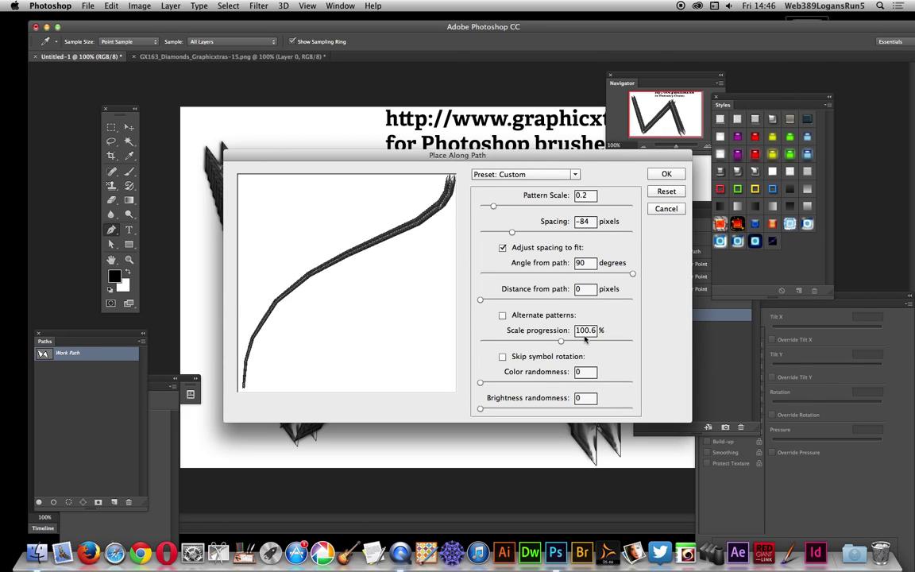
left_click(594, 330)
type("97")
key("Tab")
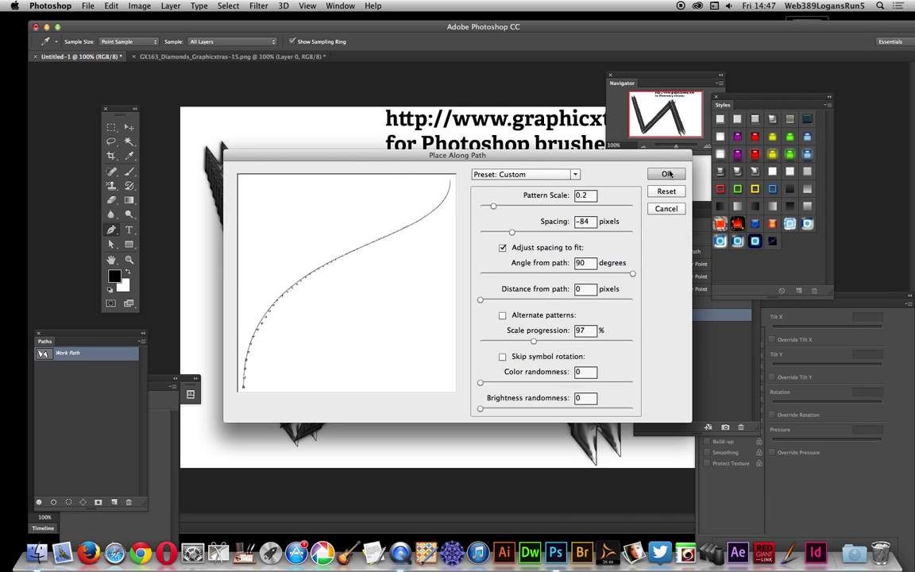
left_click(666, 175)
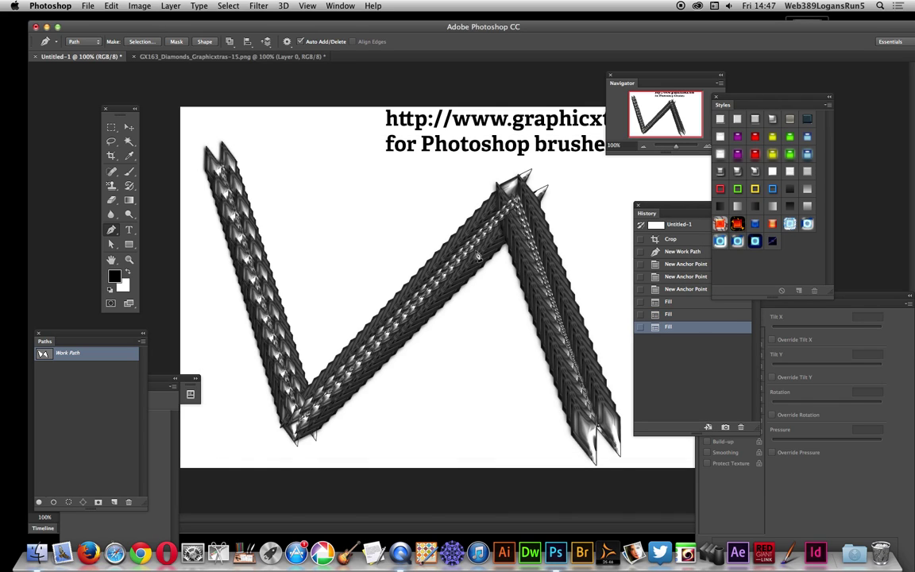